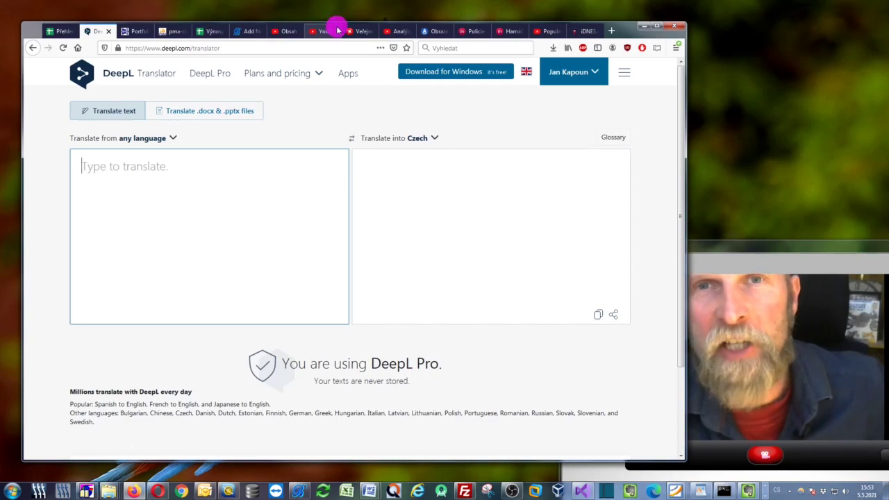
Step: Download the 172 MB DeepL for Windows installer, DeepLSetup.exe, from the DeepL site
left_click(438, 69)
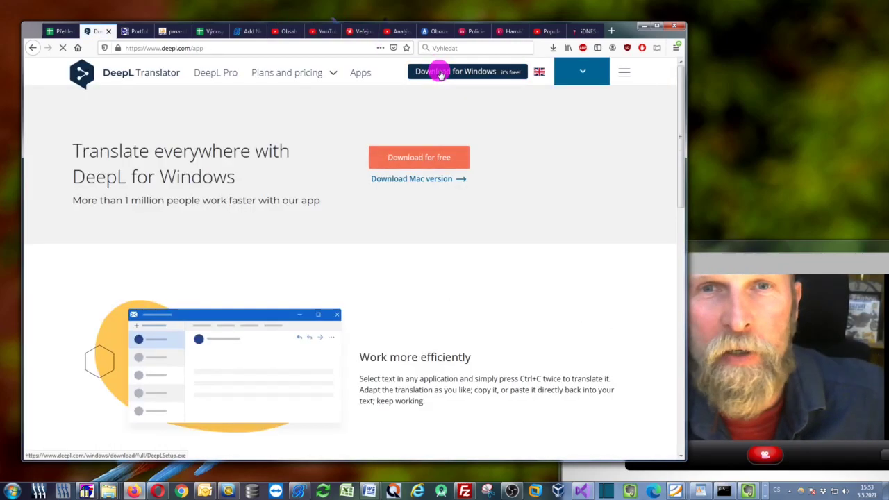
left_click(444, 73)
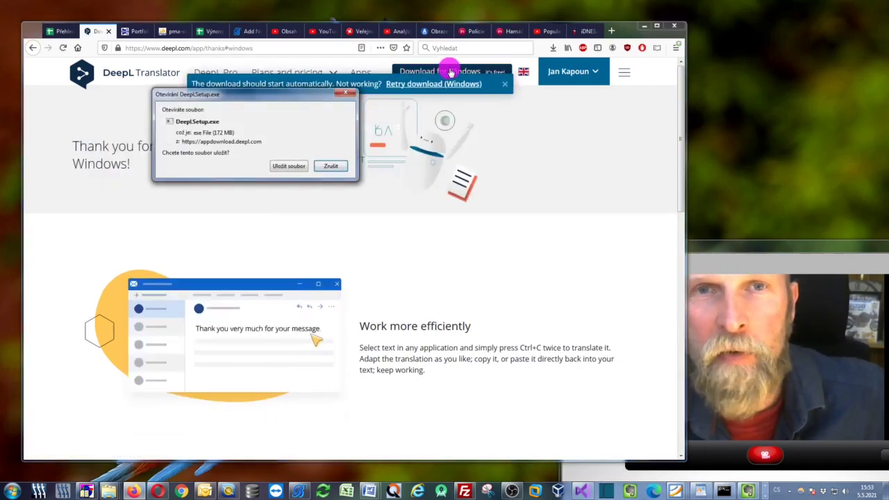
left_click(293, 167)
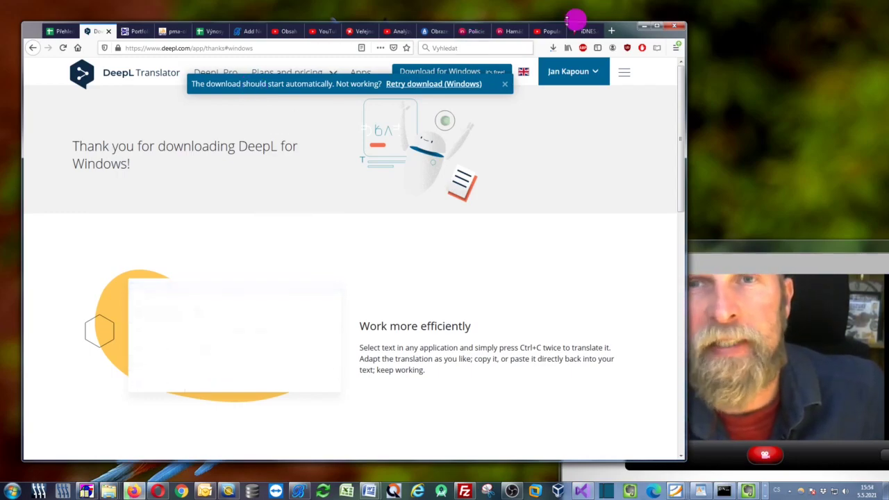
Step: Cancel the duplicate installer download and minimize Firefox to show the desktop
left_click(553, 48)
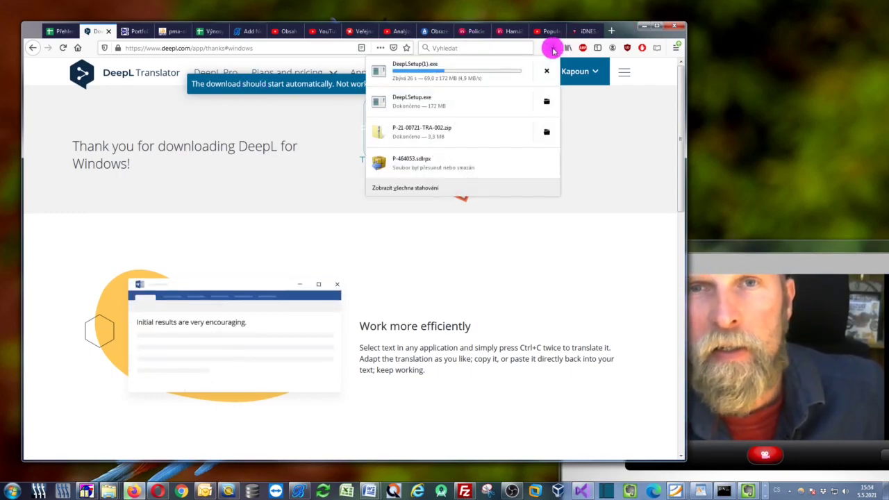
left_click(548, 72)
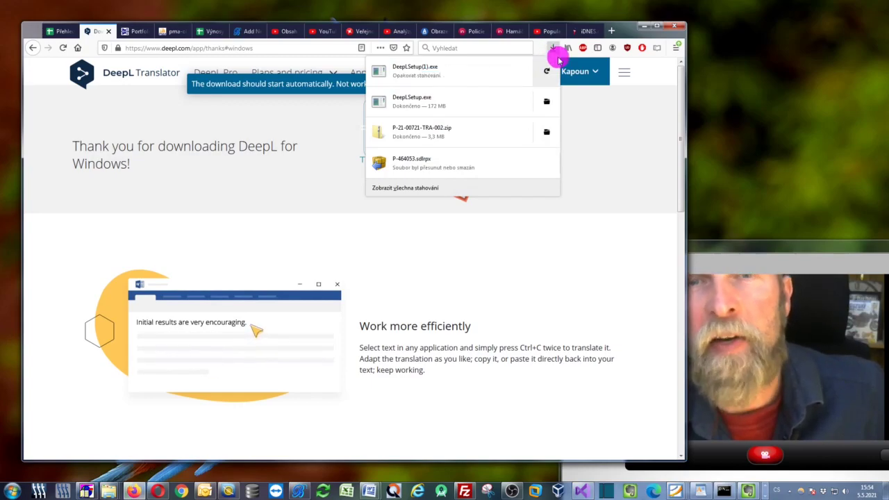
left_click(595, 134)
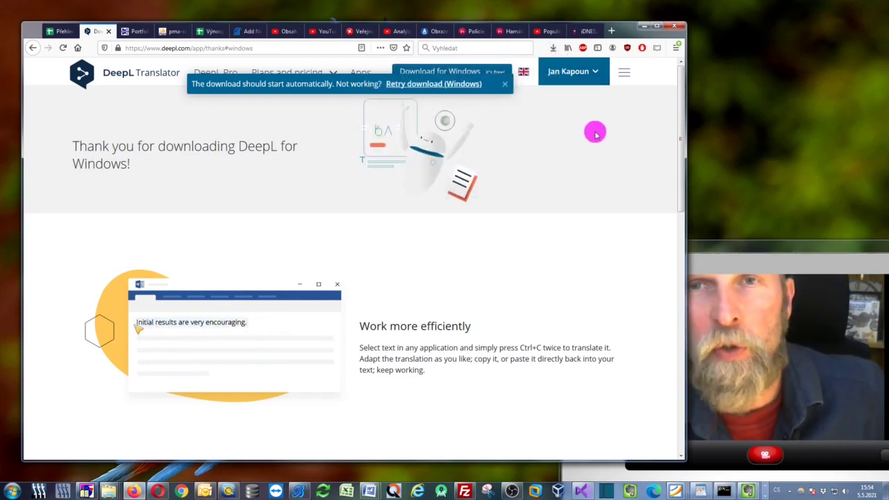
left_click(646, 25)
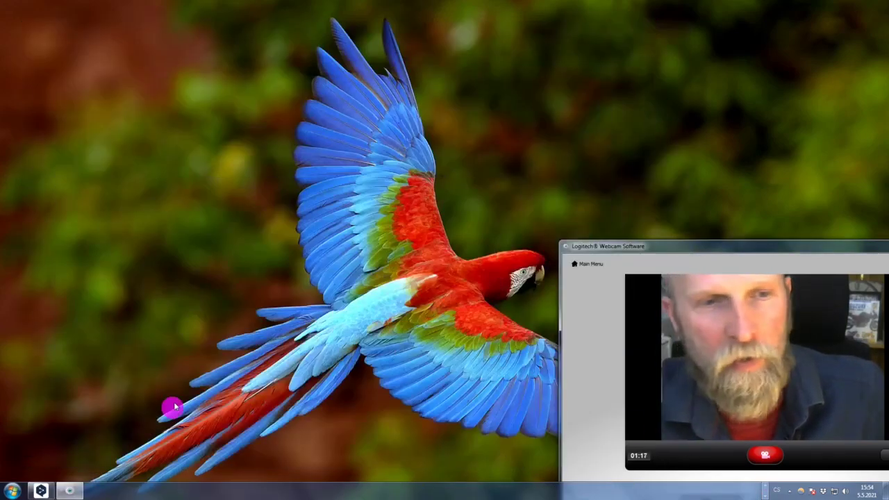
Step: Launch the DeepL desktop app and position its window, showing 'efficiently' translated as 'efektivně'
left_click(40, 490)
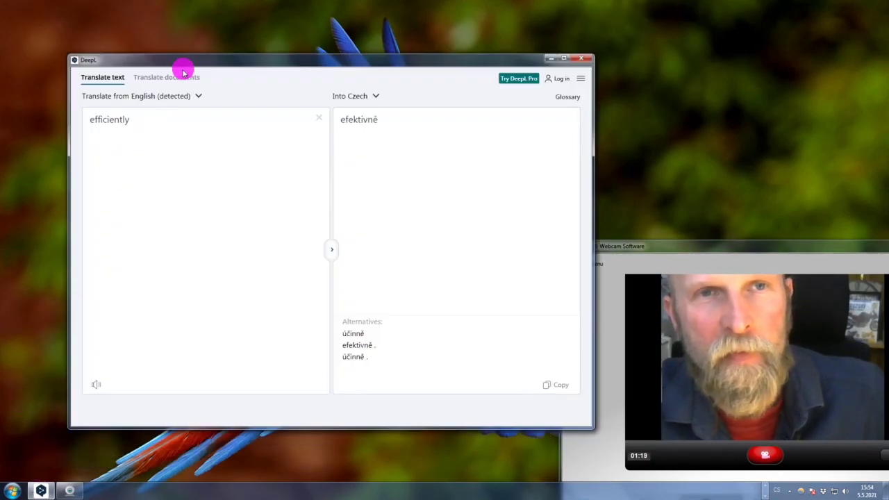
left_click_drag(184, 71, 222, 58)
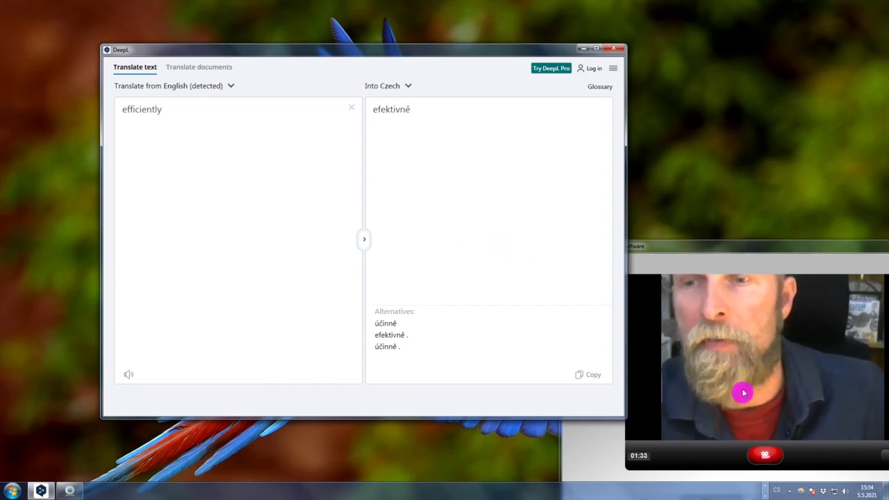
left_click(769, 492)
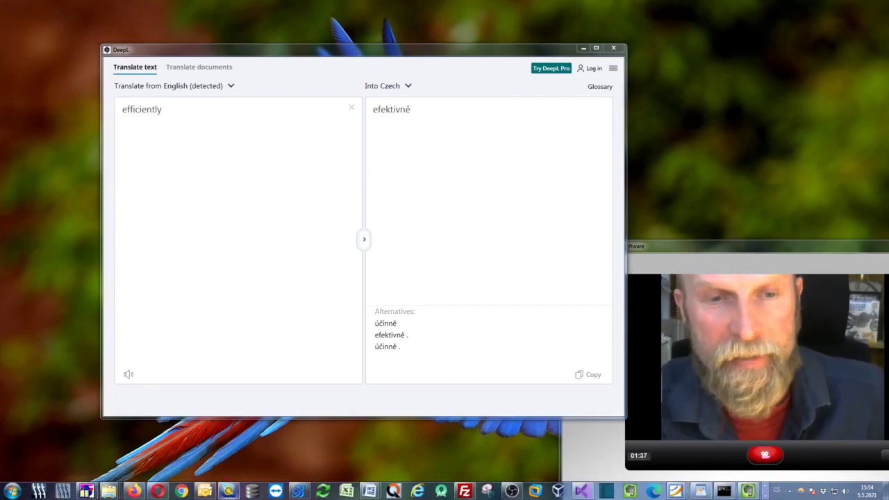
Step: Send segment 22's source 'The content of hazardous elements meets the legal thresholds:' to DeepL
left_click(229, 492)
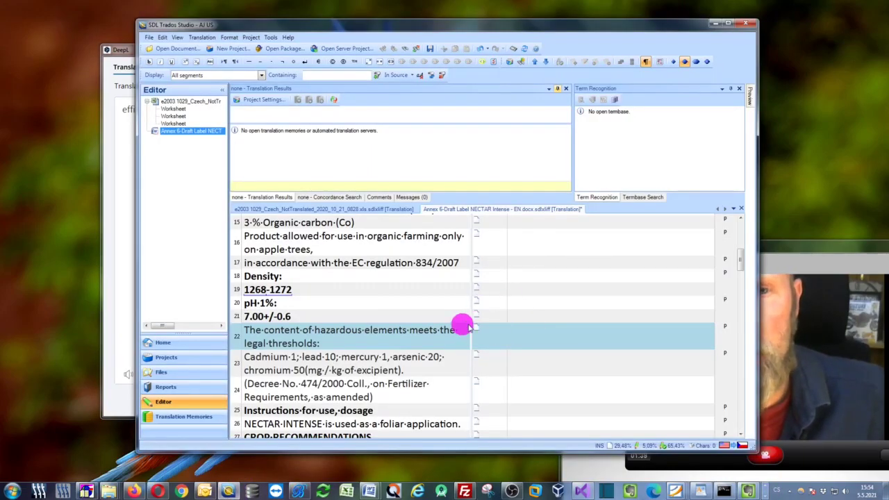
left_click_drag(360, 31, 335, 22)
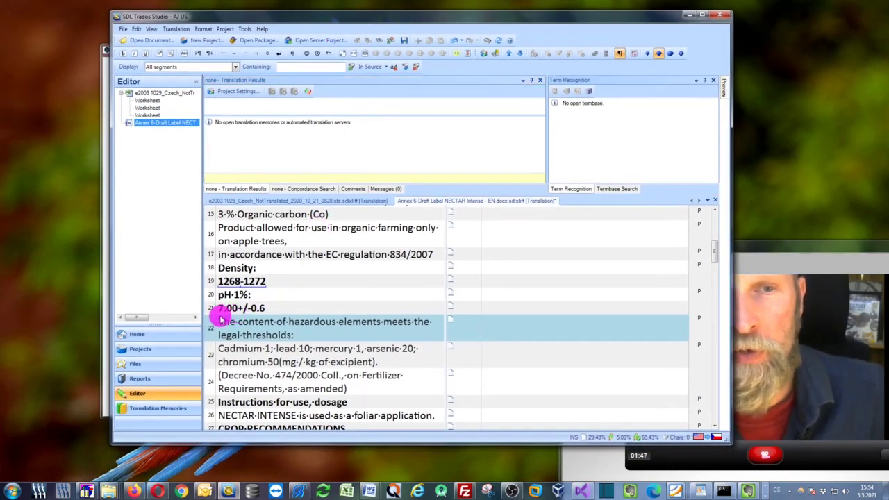
left_click_drag(218, 318, 297, 336)
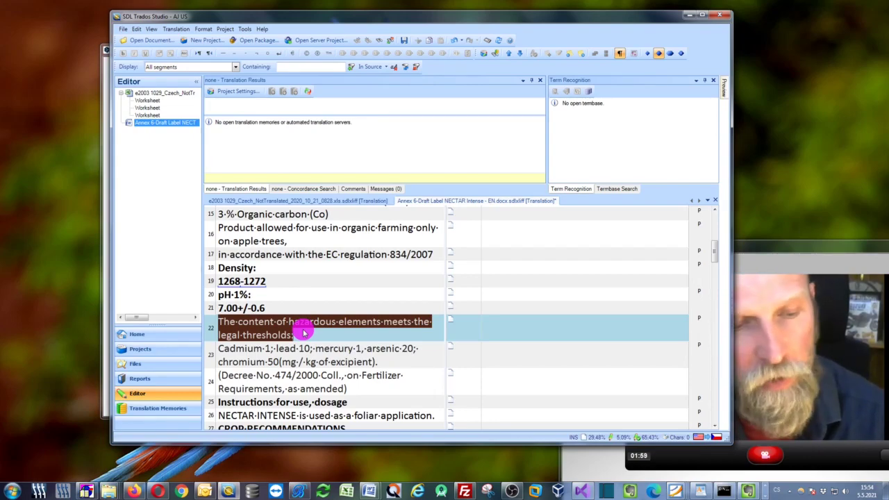
key("ctrl")
key("ctrl+c")
key("ctrl+c")
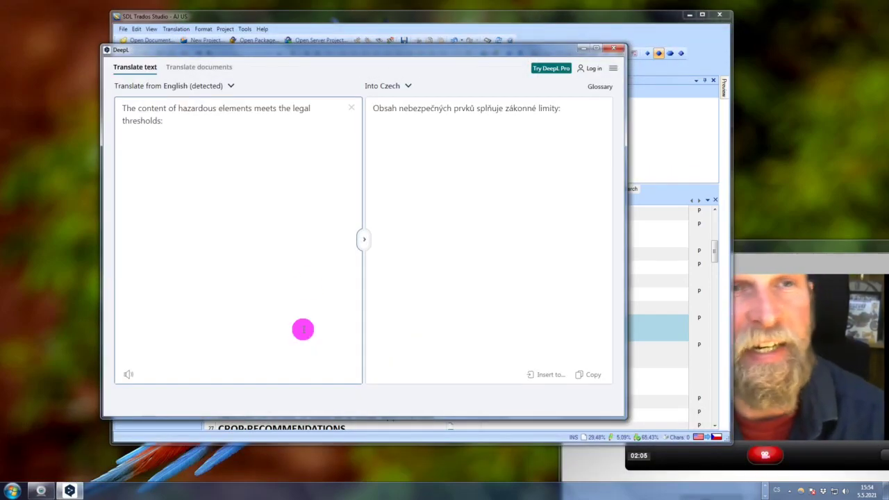
Step: Select the Czech output to show alternative opening words such as 'Obsahy' and 'Obsažené'
left_click_drag(347, 47, 324, 69)
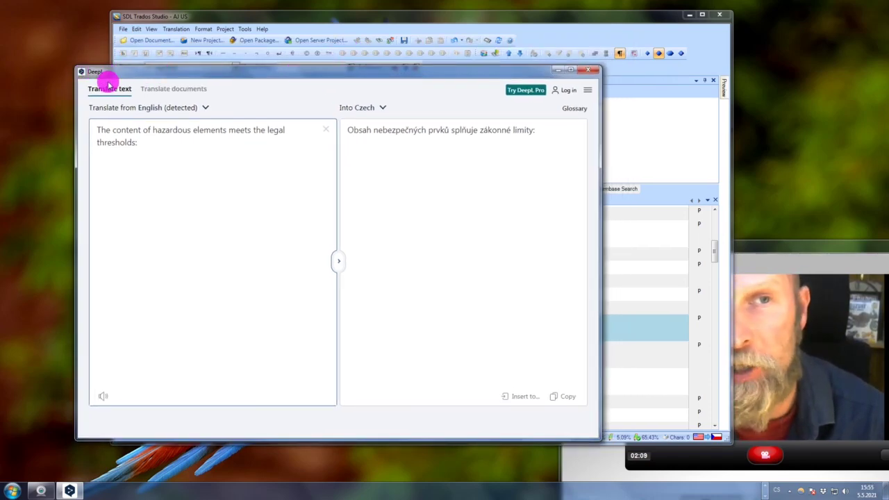
left_click_drag(143, 145, 96, 130)
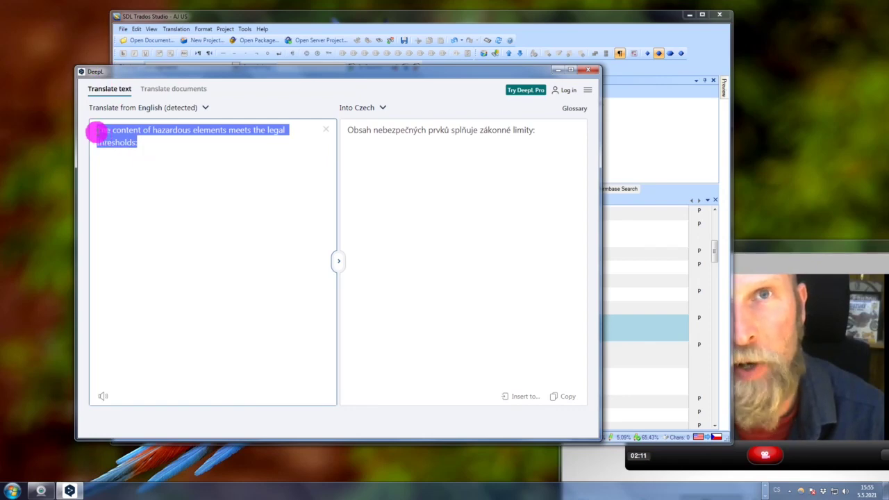
left_click(347, 129)
left_click_drag(347, 130, 553, 134)
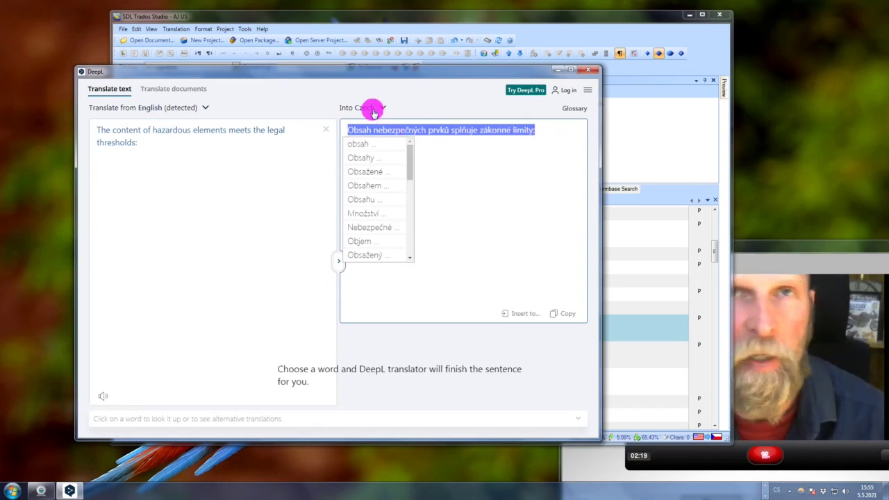
left_click(470, 130)
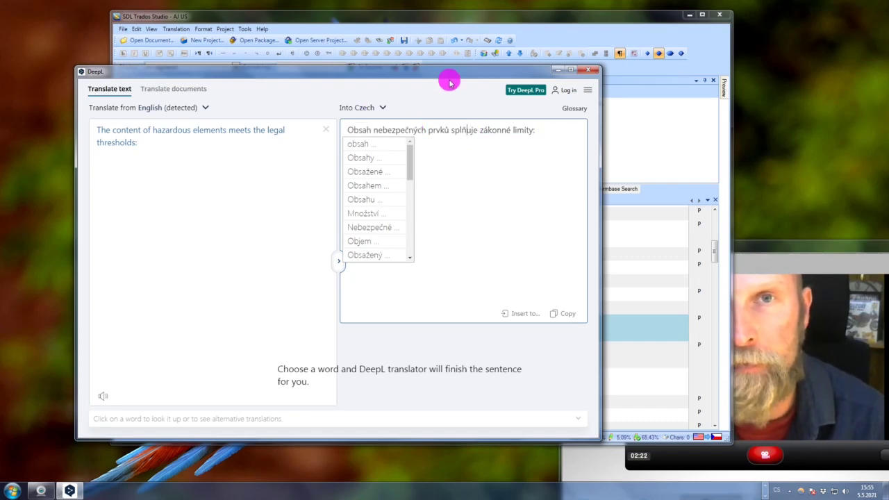
left_click_drag(450, 77, 401, 73)
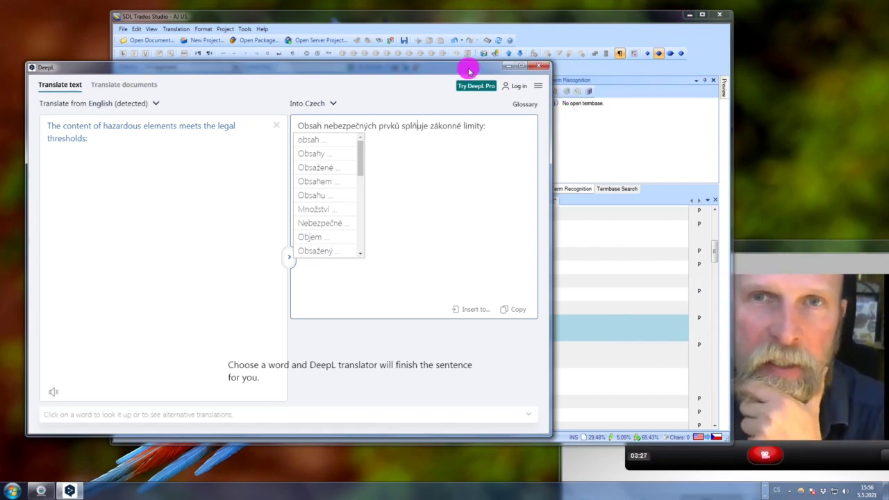
Step: Minimize DeepL so the Trados editor is in view
left_click_drag(460, 65, 408, 44)
left_click_drag(634, 18, 539, 16)
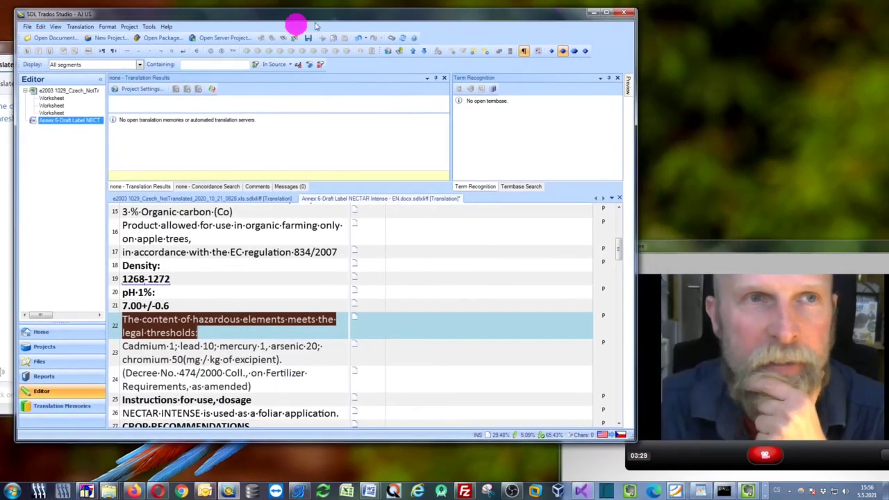
key("alt+Tab")
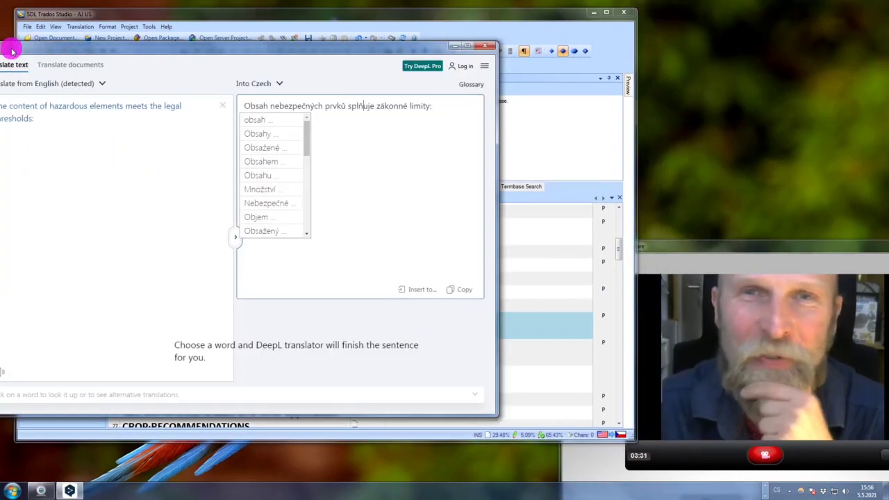
left_click(455, 46)
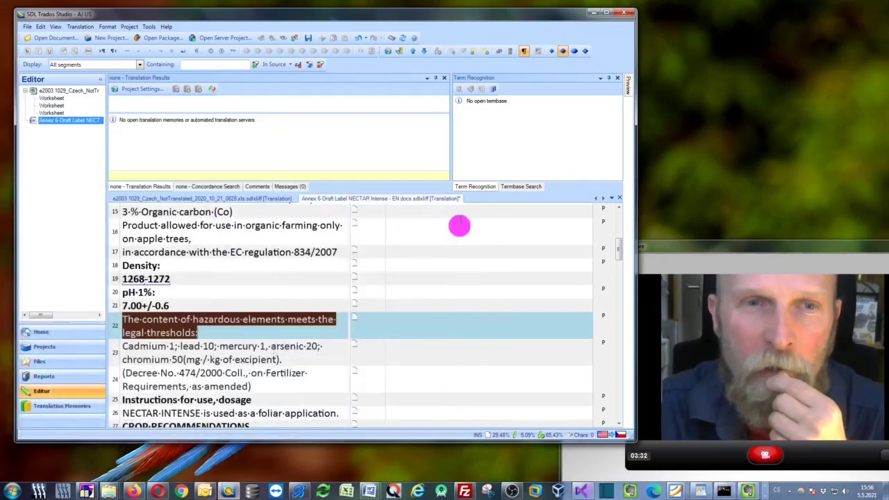
Step: Copy segment 22's source into its target with Ctrl+Insert and select the target text
left_click(421, 324)
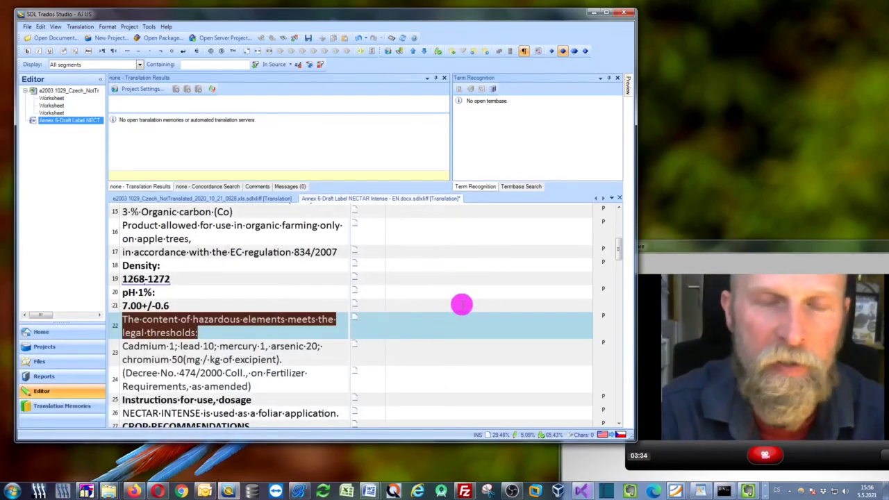
left_click(303, 328)
left_click(451, 326)
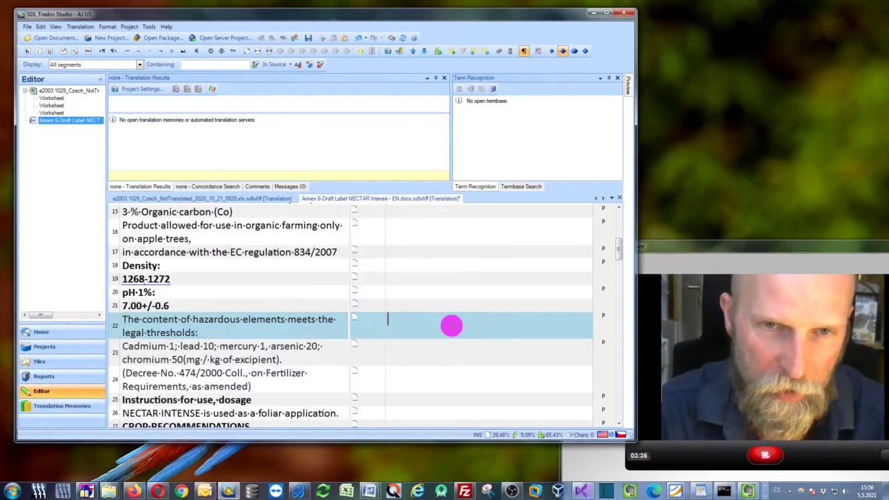
key("ctrl+Insert")
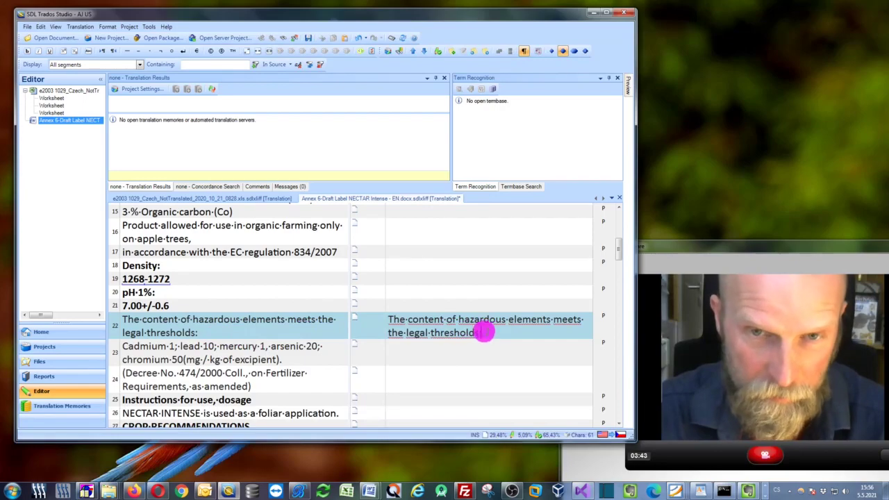
left_click_drag(484, 333, 390, 318)
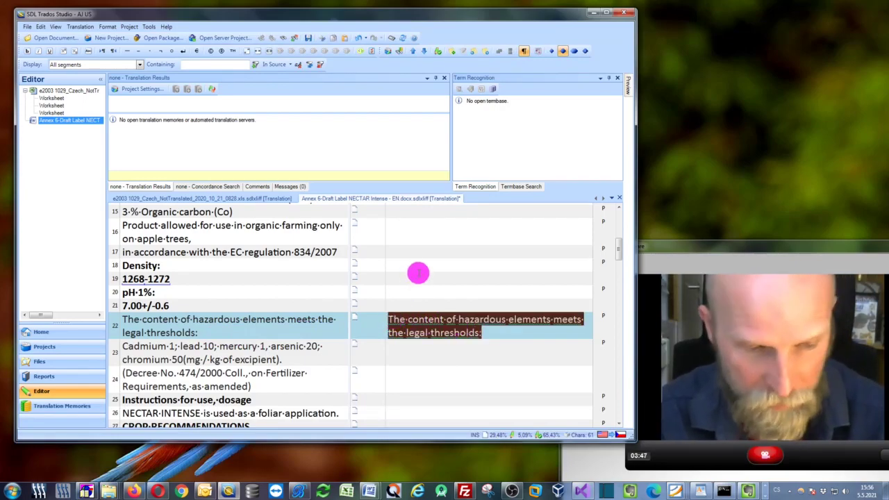
key("ctrl")
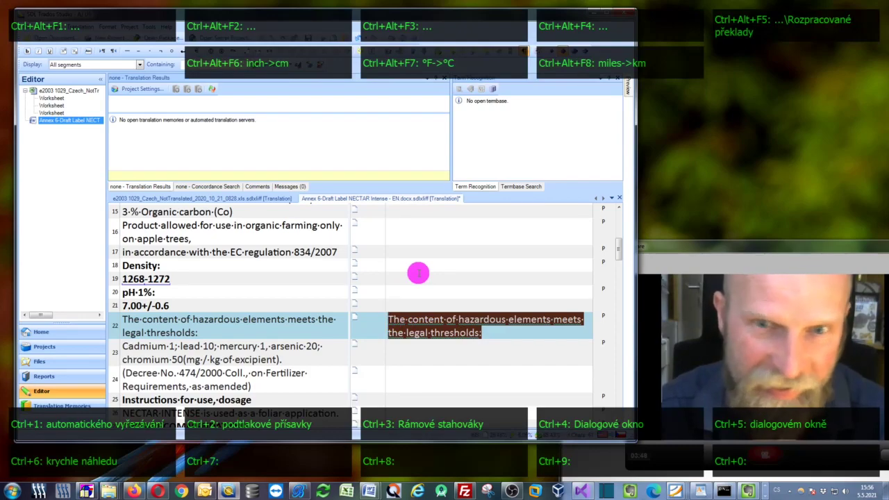
Step: Translate segment 22's text in DeepL and copy the Czech result 'Obsah nebezpečných prvků splňuje zákonné limity:'
key("ctrl+c")
key("ctrl+c")
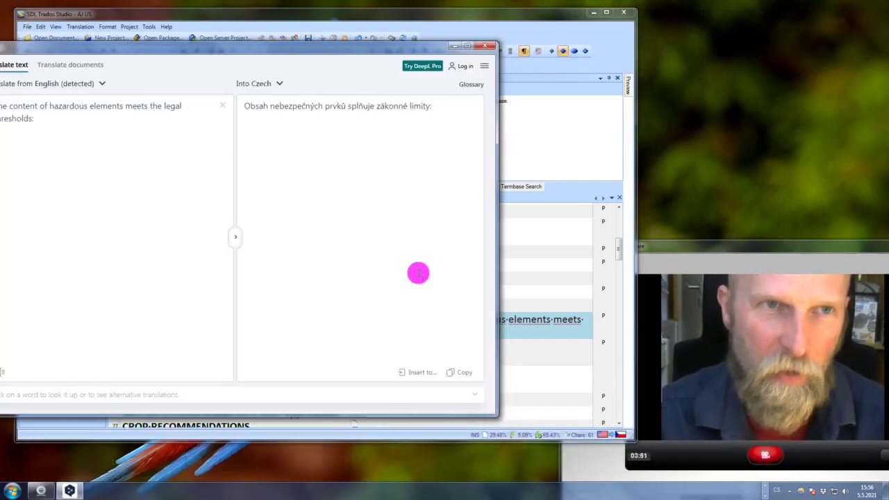
left_click_drag(209, 48, 275, 62)
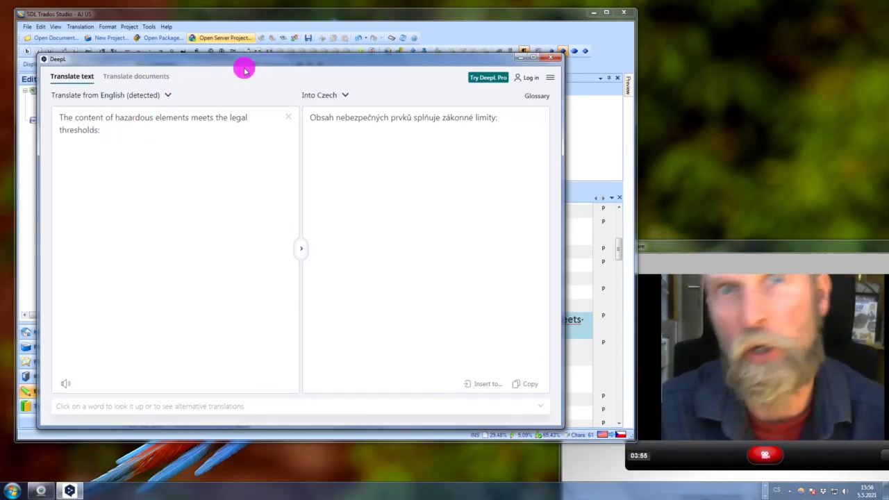
left_click_drag(311, 117, 509, 124)
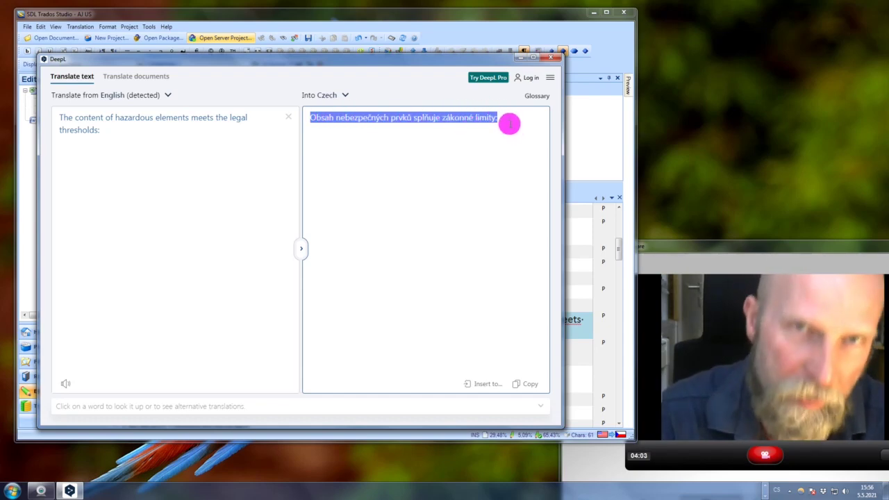
key("ctrl+c")
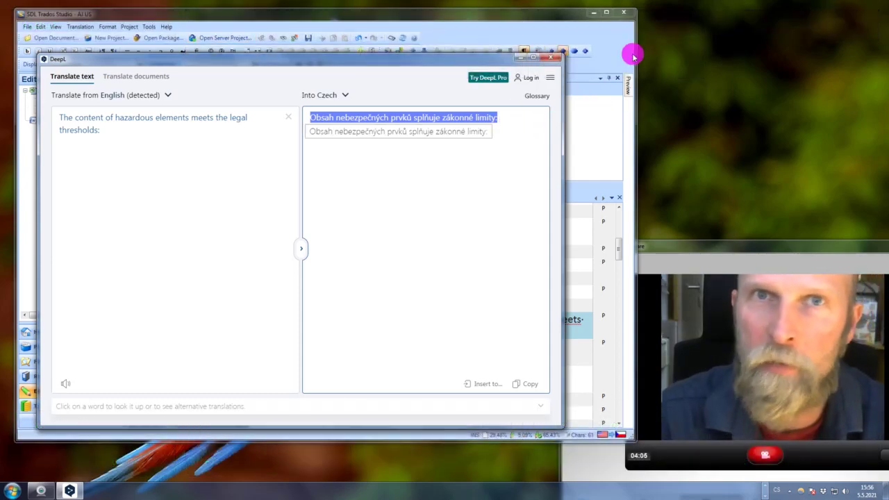
left_click(633, 53)
Step: Replace segment 22's English target with the pasted Czech translation, then bring DeepL back forward
left_click(496, 331)
key("ctrl+a")
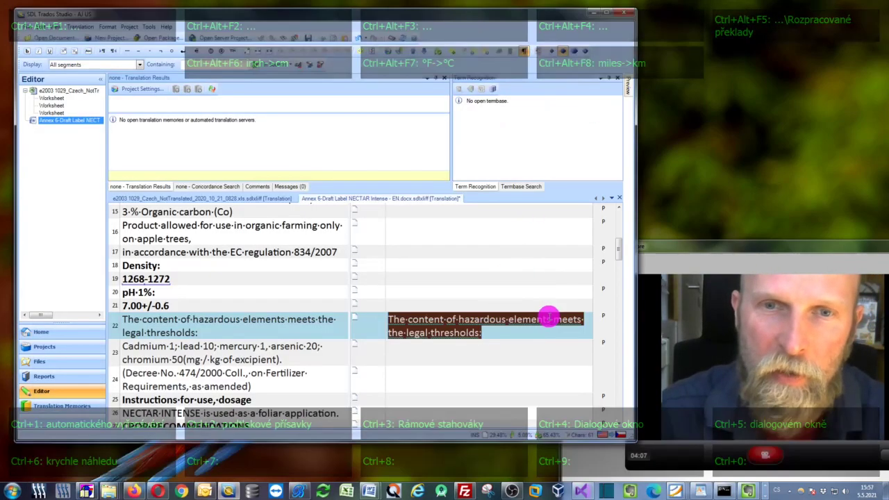
key("Delete")
key("ctrl+v")
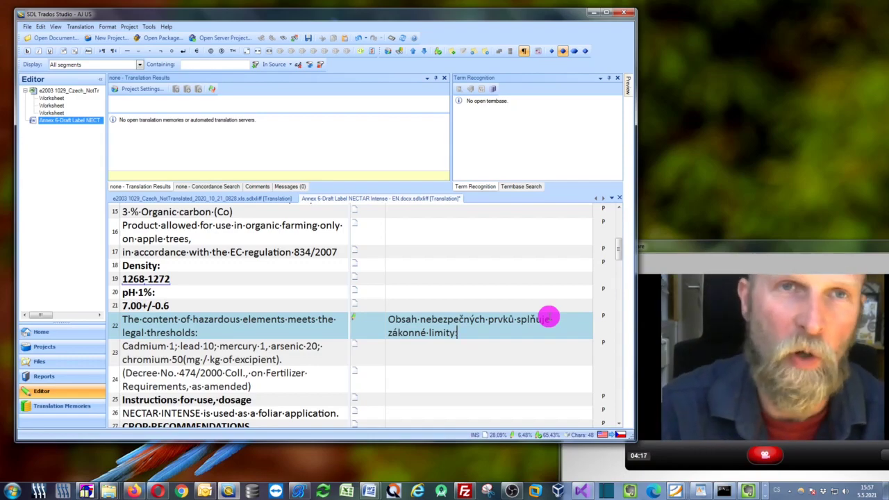
left_click_drag(298, 15, 426, 25)
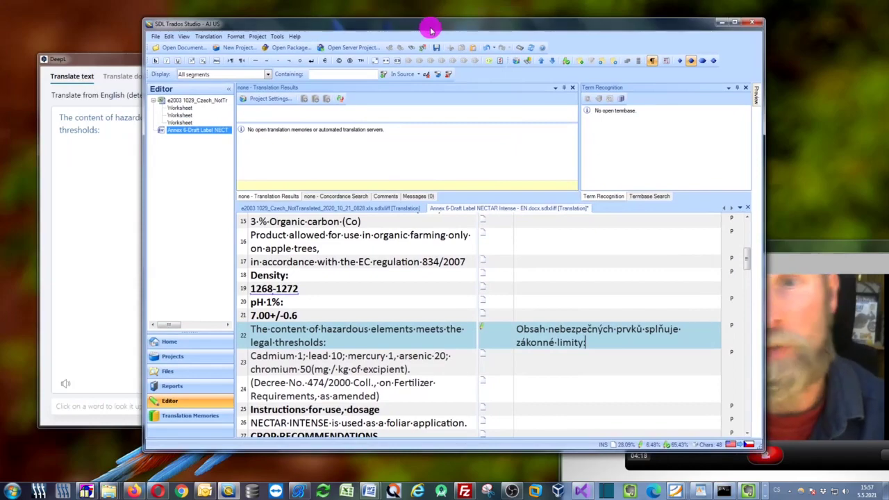
left_click_drag(104, 60, 173, 43)
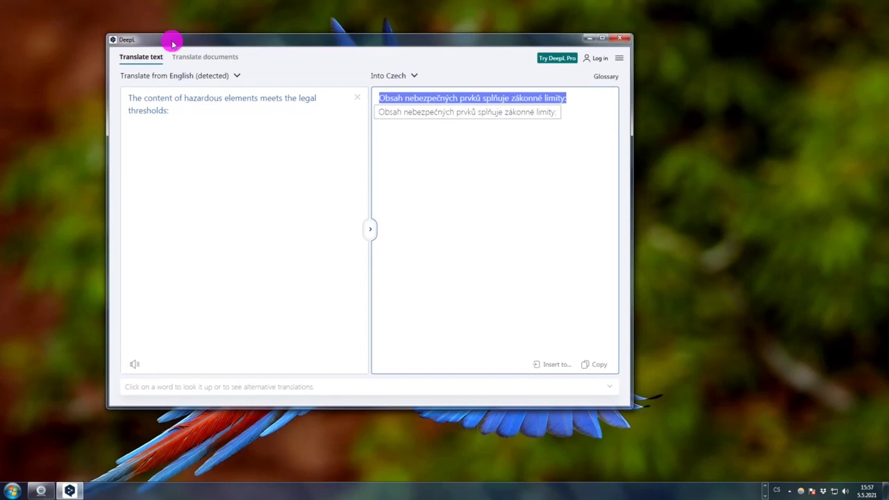
Step: Switch DeepL to the Translate documents view for .docx and .pptx files
left_click(199, 57)
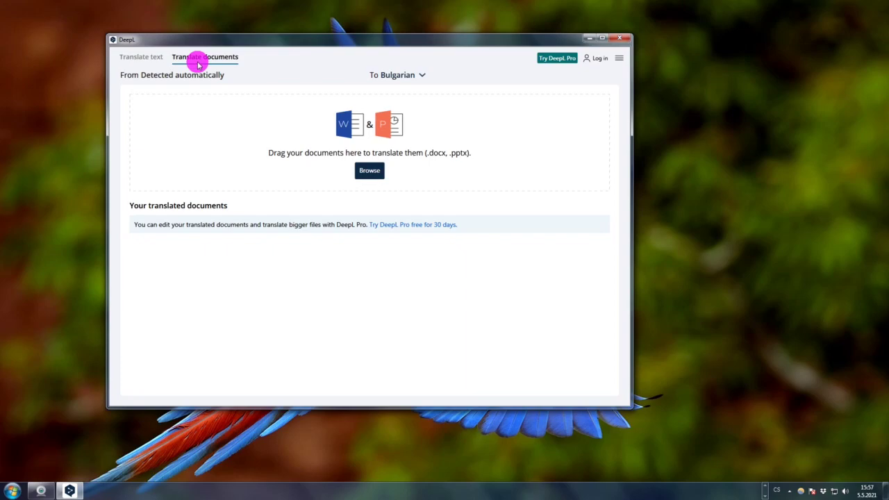
left_click(40, 491)
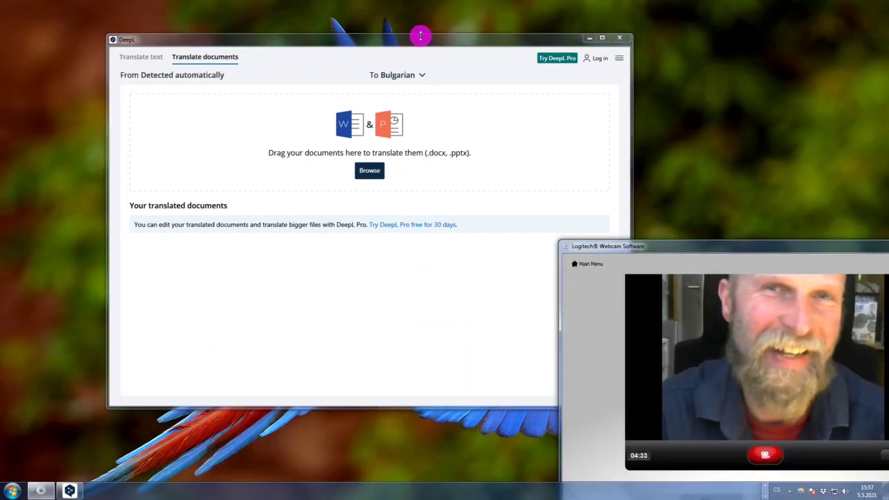
left_click_drag(420, 36, 408, 35)
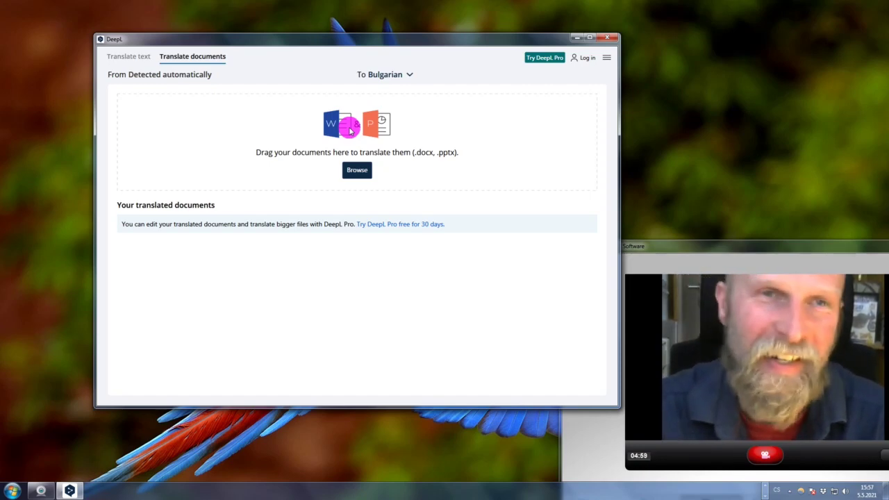
left_click_drag(354, 36, 305, 30)
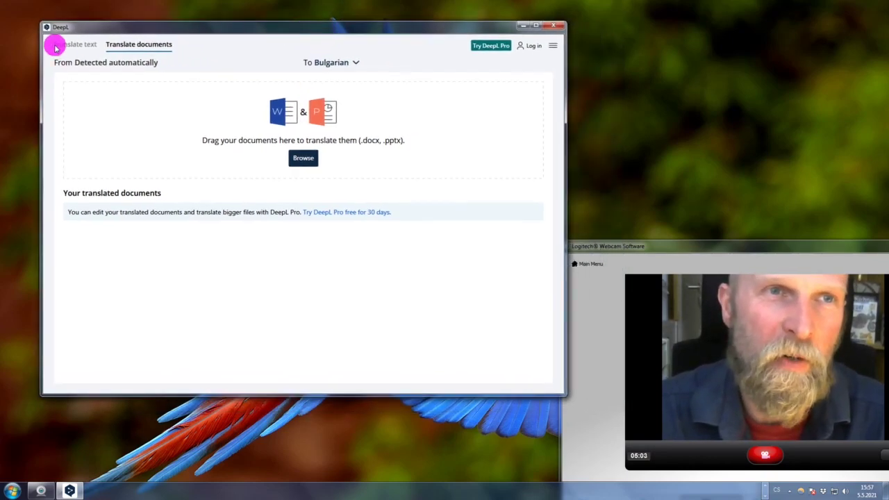
Step: Return DeepL to Translate text, showing the hazardous-elements sentence and 'Obsah nebezpečných prvků splňuje zákonné limity:'
left_click(80, 45)
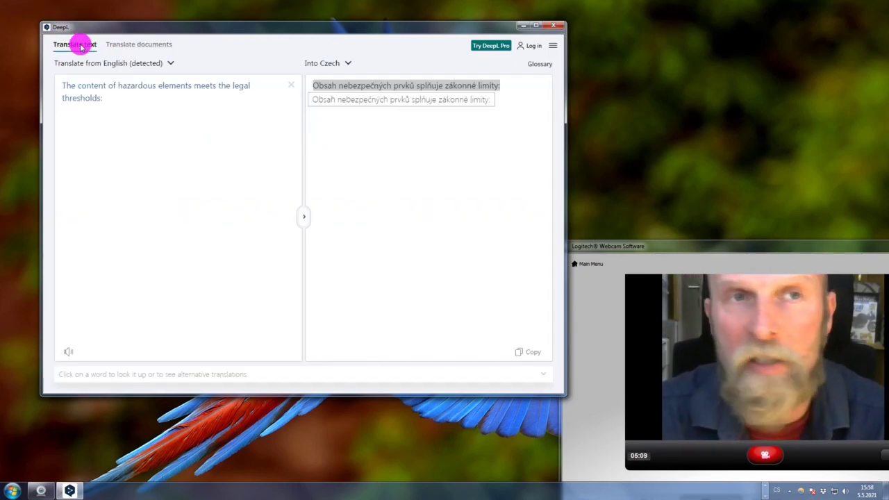
left_click_drag(81, 30, 70, 23)
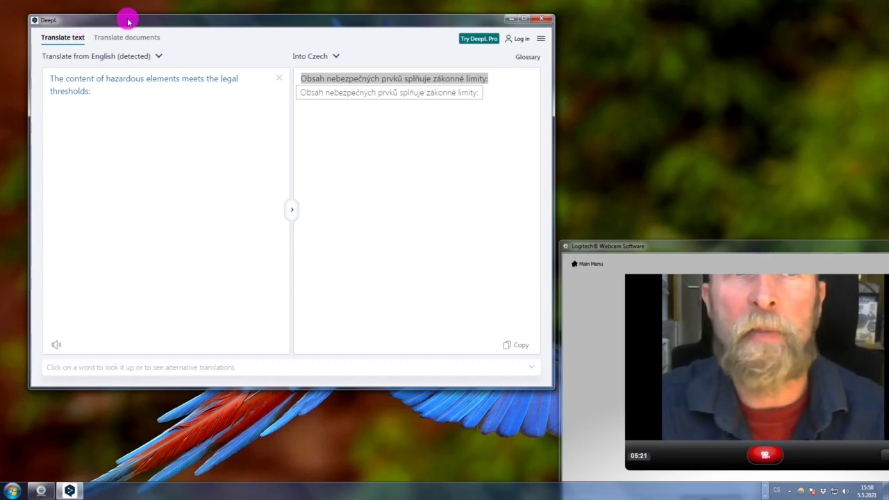
mouse_move(127, 21)
left_mouse_down()
mouse_move(135, 23)
mouse_move(118, 22)
left_mouse_up()
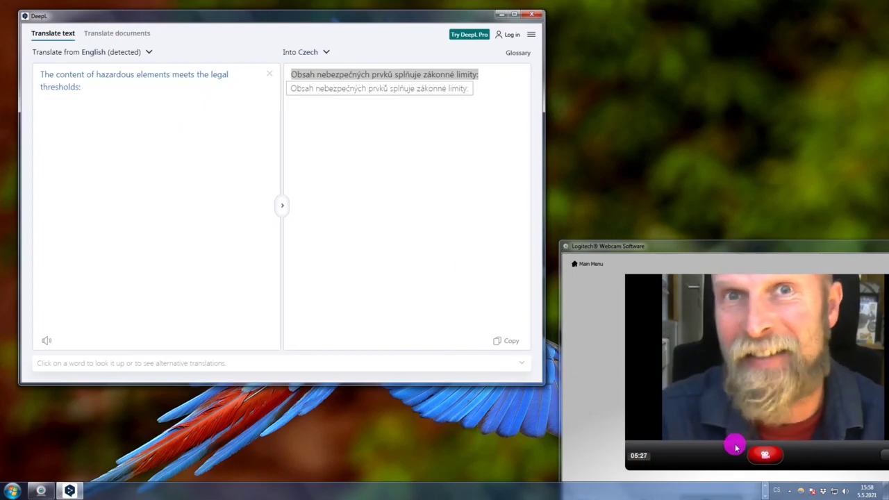
mouse_move(764, 482)
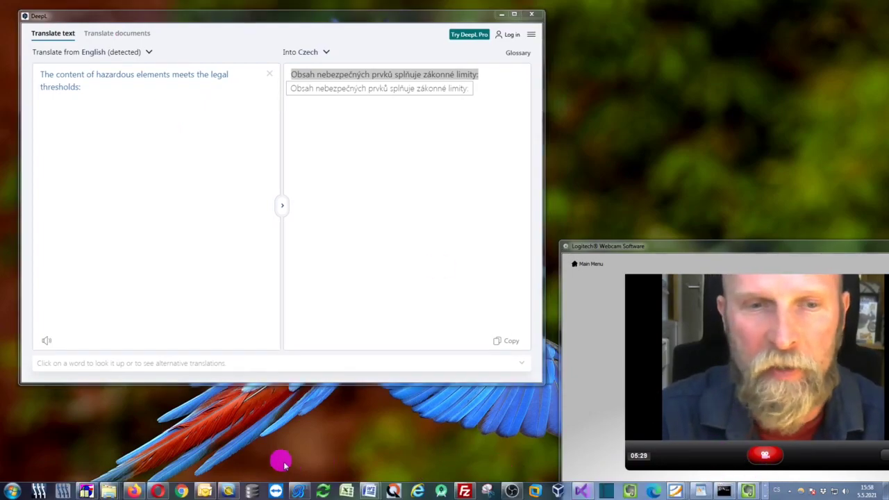
left_click(229, 490)
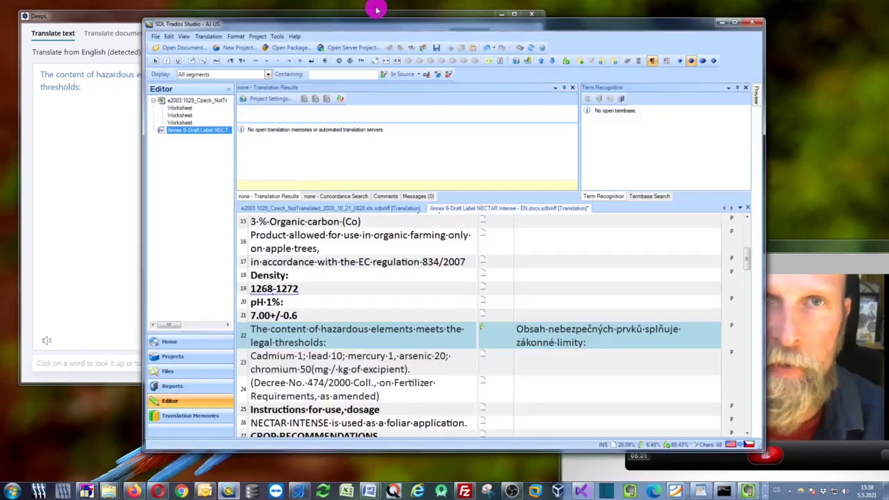
left_click(546, 325)
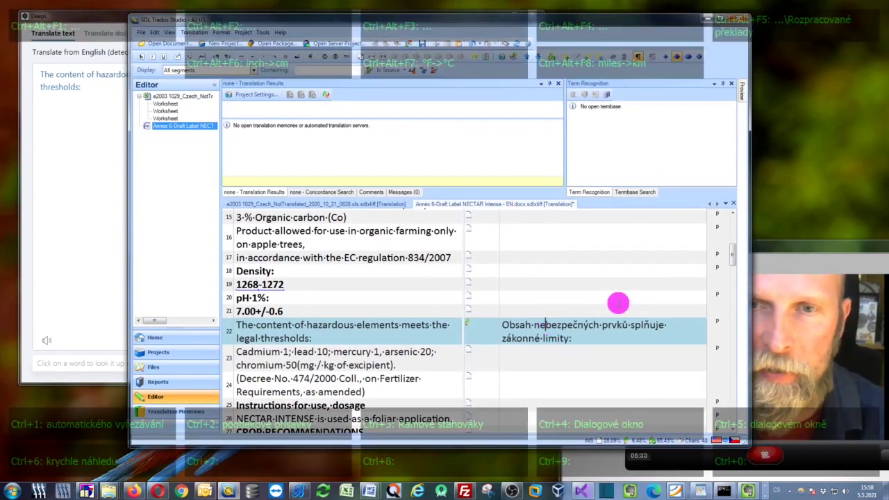
key("ctrl+a")
key("Delete")
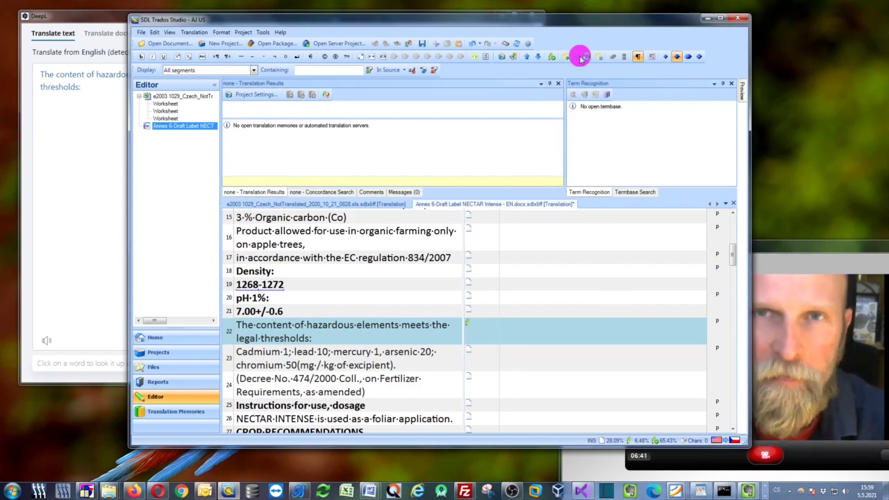
Step: Open the Bohemicus settings showing DeepL as the English-to-Czech engine and place the window beside Trados
left_click_drag(574, 21, 525, 26)
left_click(299, 492)
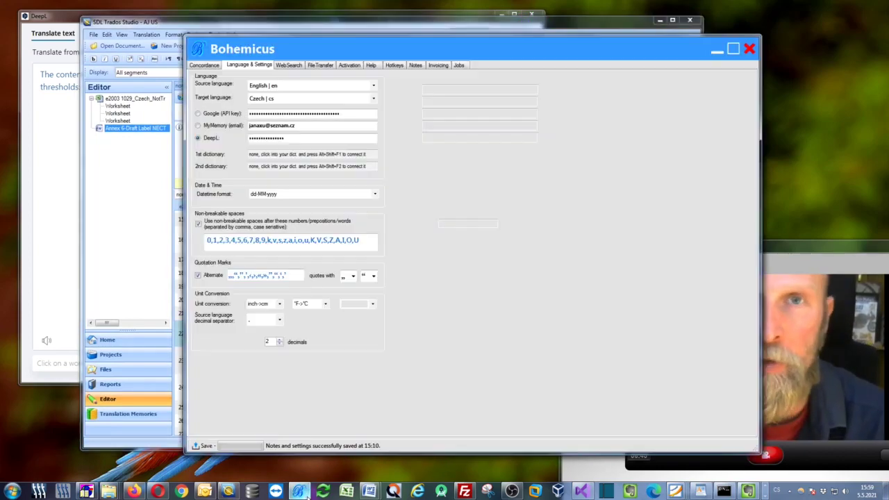
left_click_drag(345, 54, 407, 54)
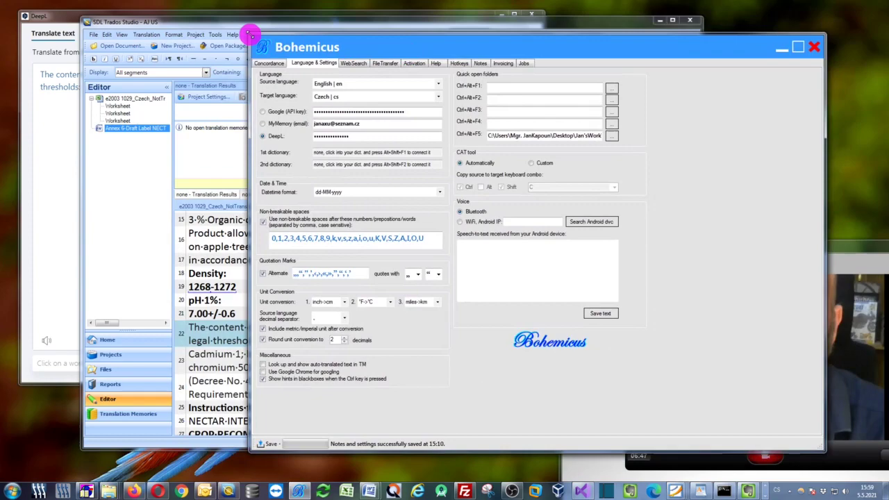
left_click_drag(252, 34, 368, 20)
left_click_drag(609, 35, 562, 47)
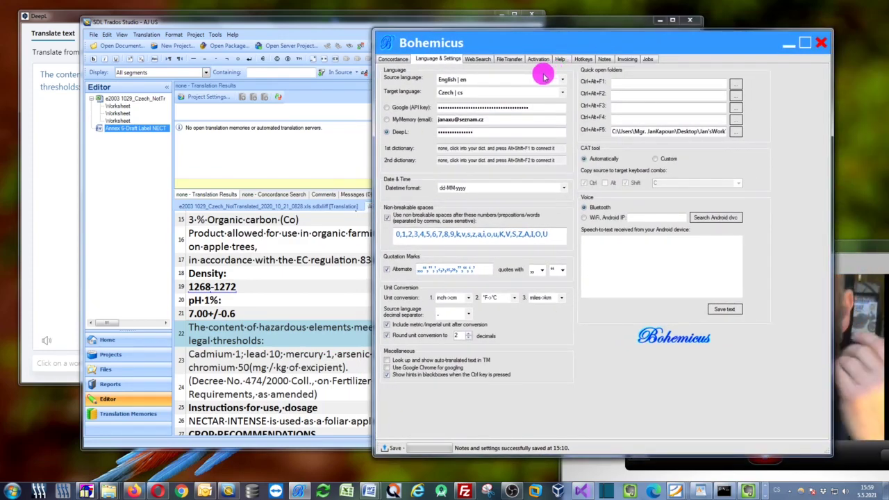
left_click_drag(532, 37, 529, 42)
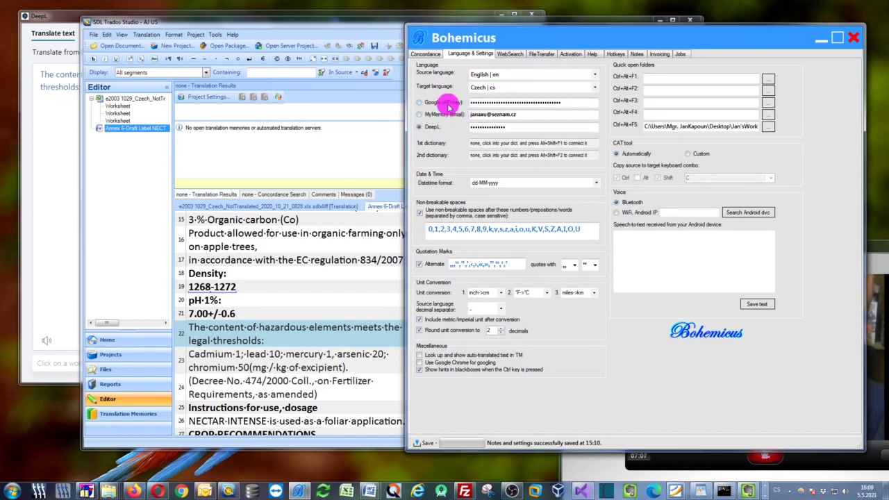
left_click_drag(530, 39, 300, 48)
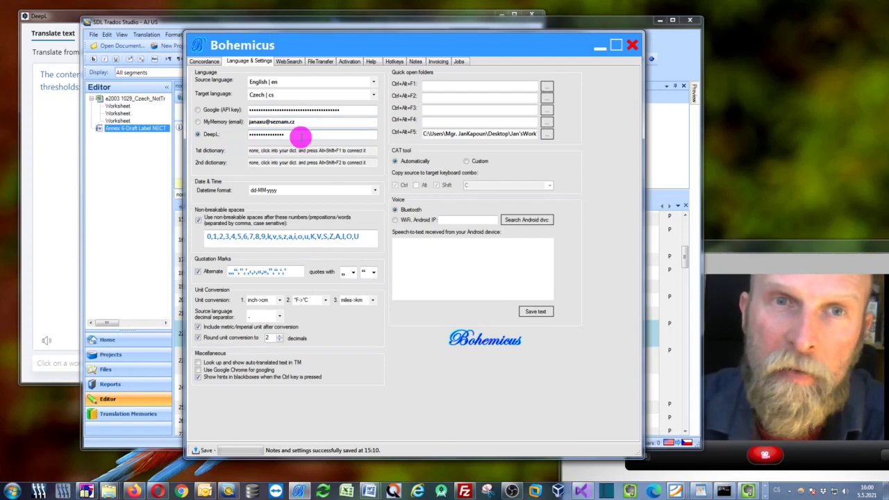
left_click_drag(499, 35, 572, 36)
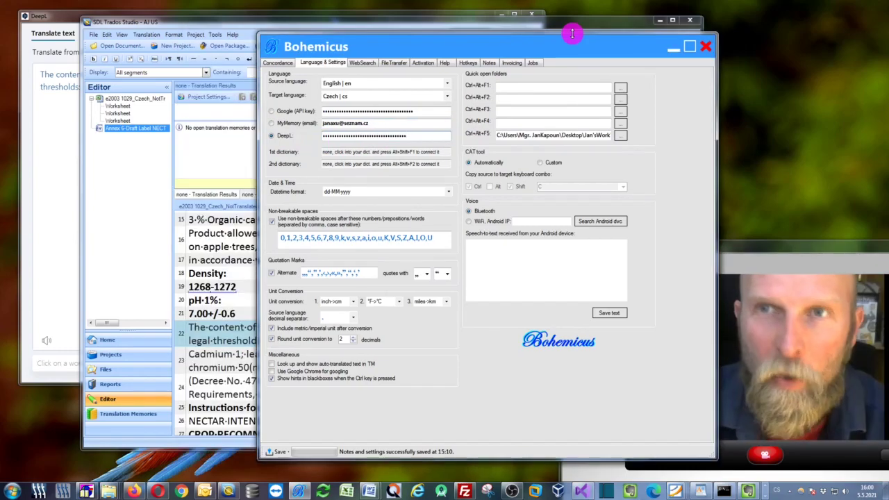
Step: Hide Bohemicus and translate segment 22 into Czech with the DeepL hotkey
left_click(673, 47)
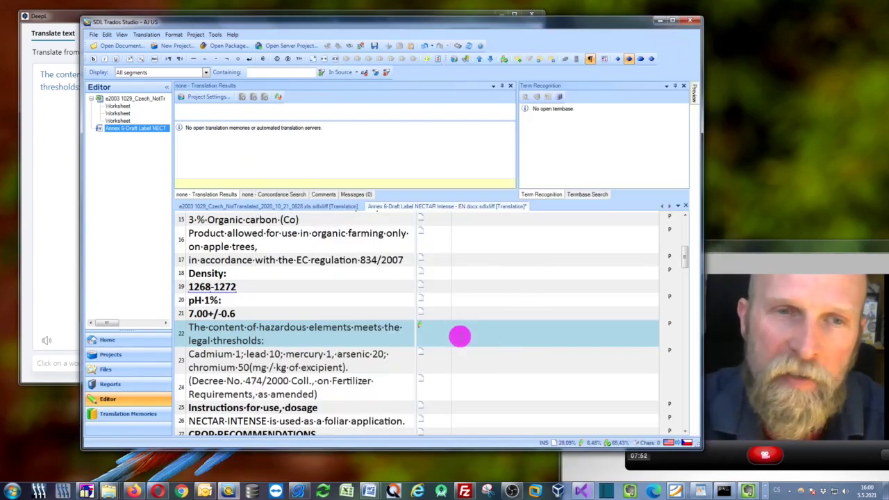
key("ctrl+alt+b")
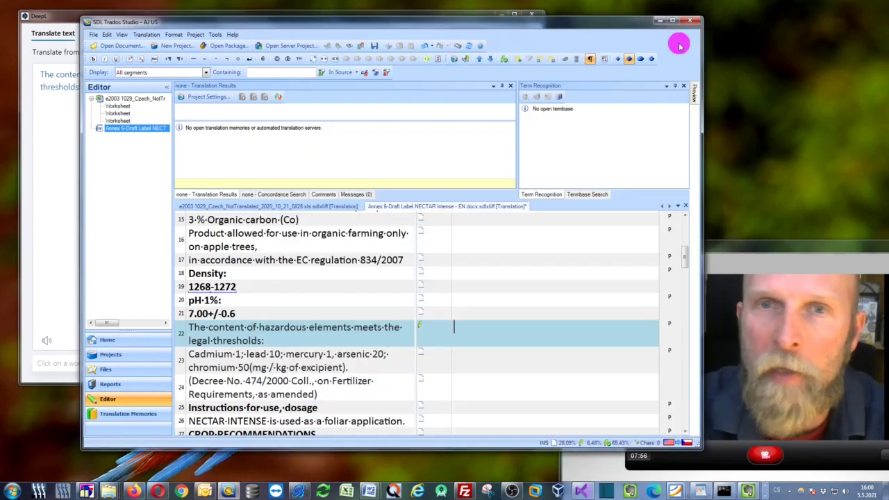
left_click(673, 47)
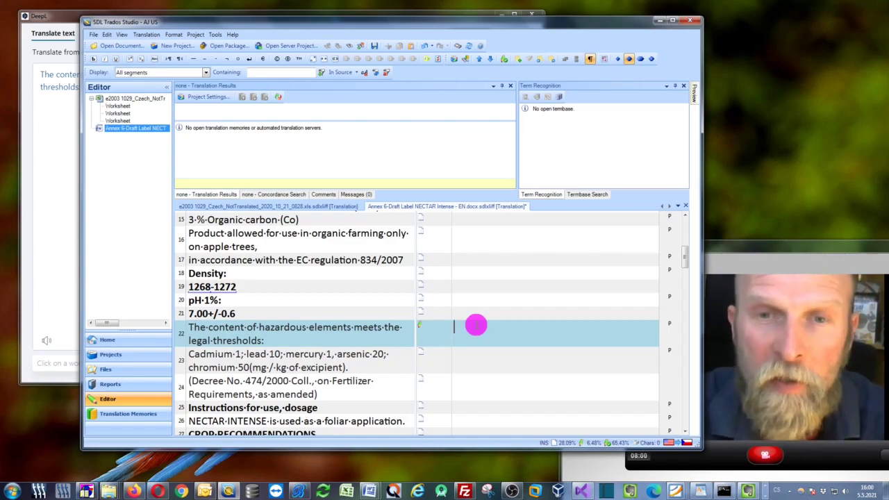
key("ctrl")
key("ctrl+alt+F1")
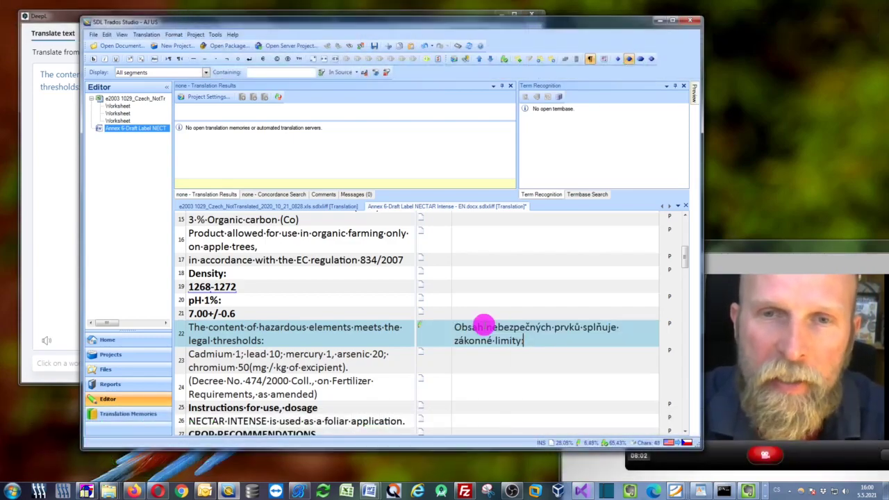
Step: Fill segments 23 and 24 with their Czech DeepL translations
scroll(484, 326, "down", 1)
left_click(487, 312)
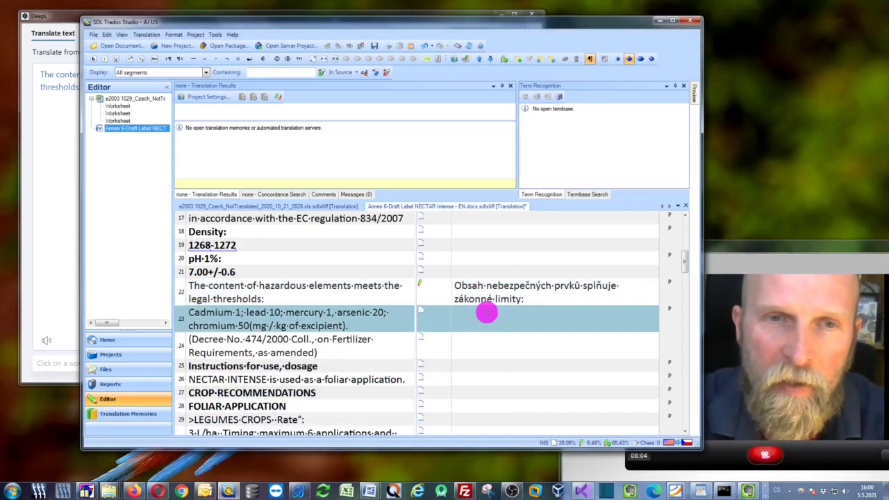
key("ctrl")
key("ctrl+alt+F1")
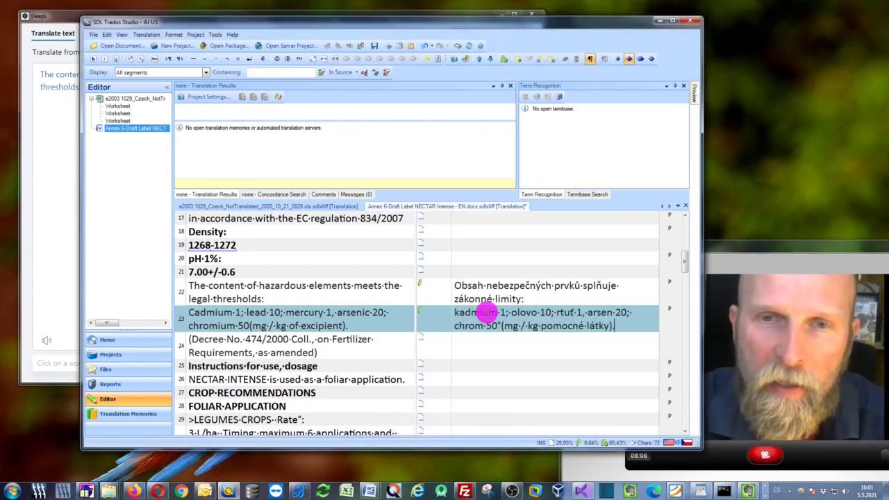
left_click(488, 341)
key("ctrl+alt+F1")
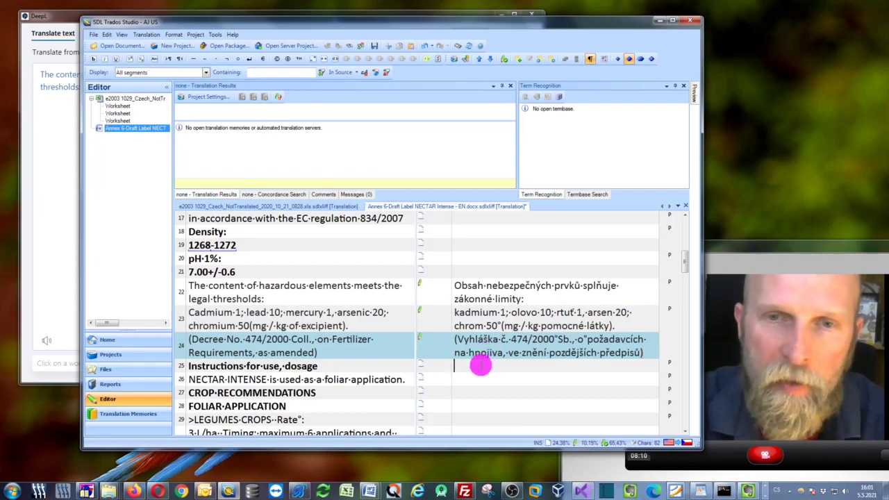
key("ctrl+Return")
Step: Insert the Czech translation 'Návod k použití, dávkování' into segment 25 and reposition the Trados window
key("ctrl+alt+F1")
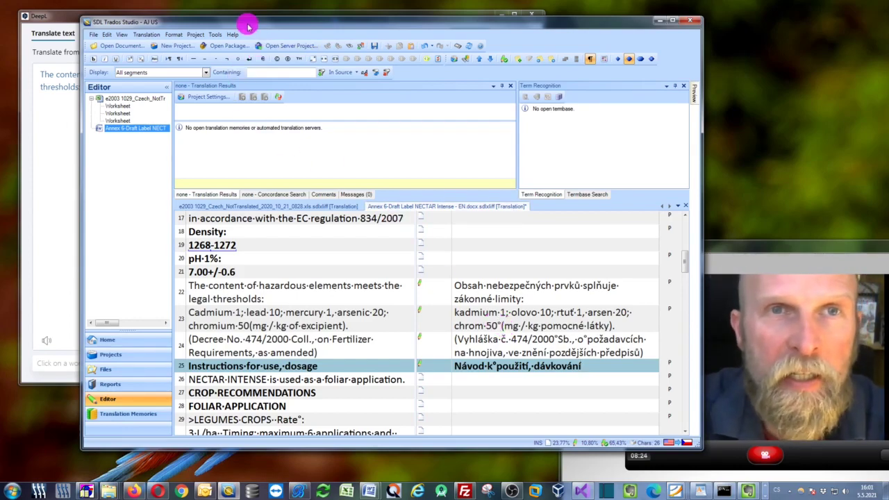
left_click_drag(247, 23, 306, 33)
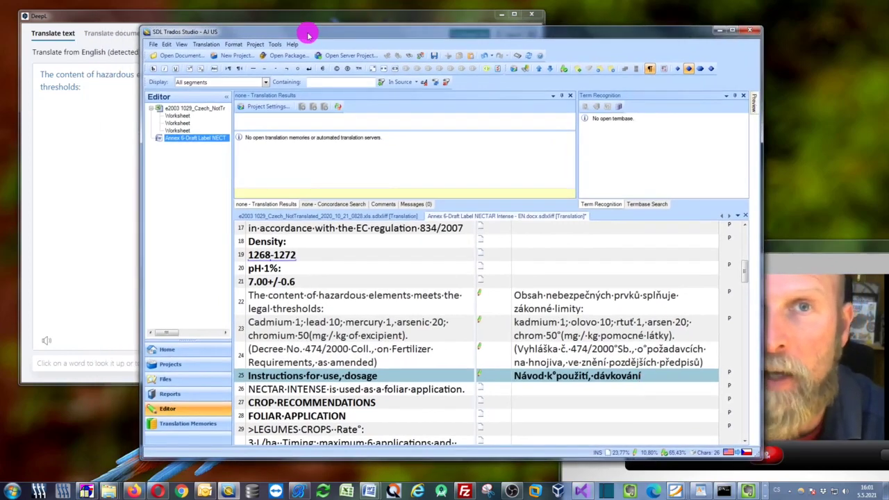
left_click_drag(308, 34, 271, 31)
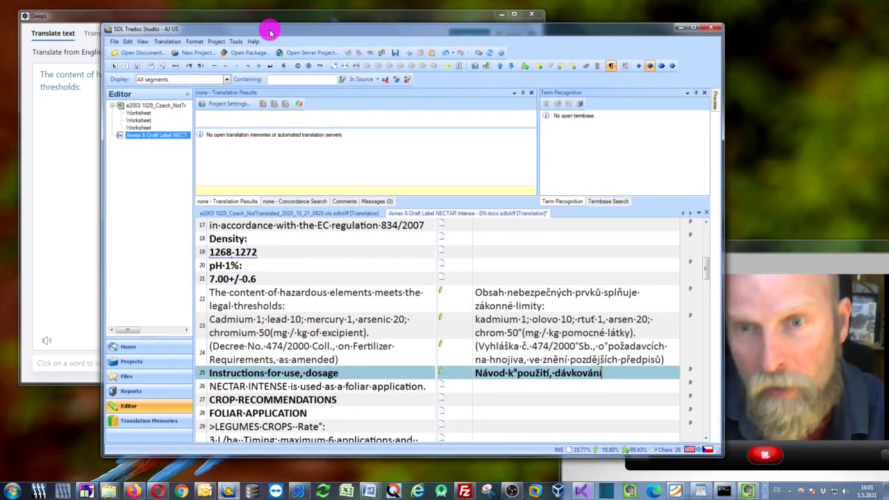
Step: Maximize the Trados window, restore it, and move it back near the centre
left_click_drag(271, 33, 574, 31)
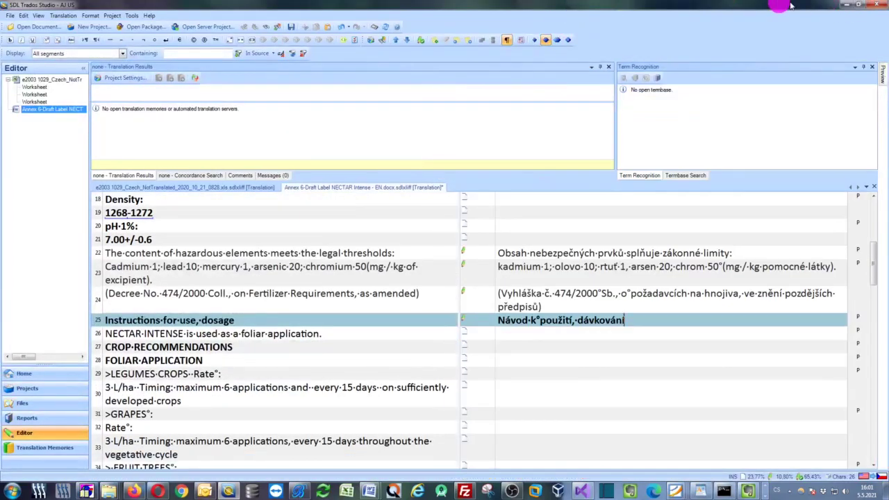
double_click(632, 7)
left_click_drag(644, 18, 489, 15)
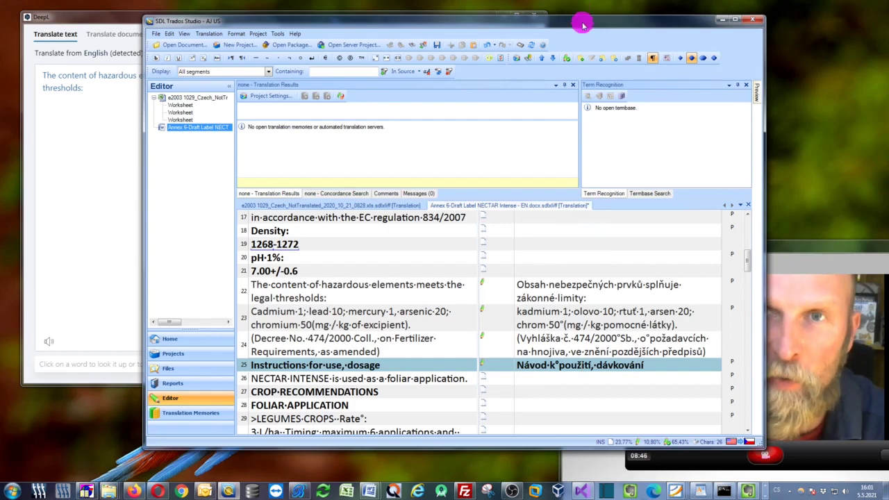
left_click_drag(582, 21, 535, 20)
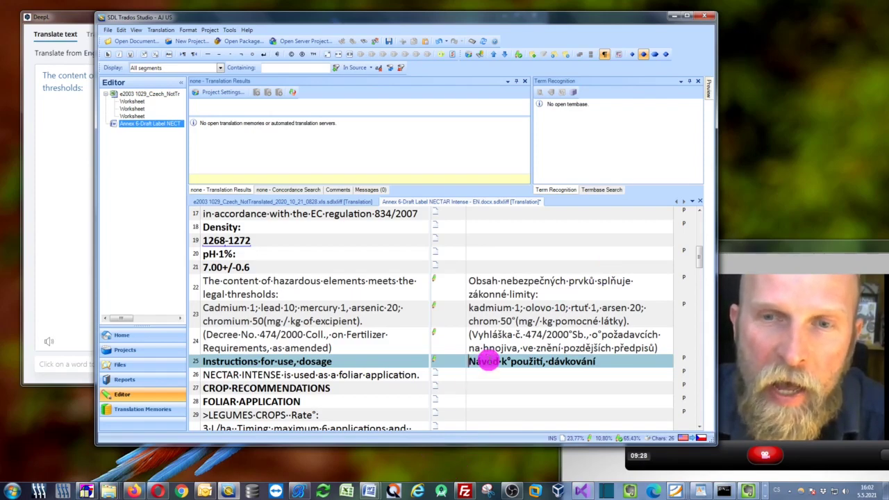
Step: Compare the Czech text with the DeepL app's output, then minimize DeepL and nudge Trados right
left_click(541, 360)
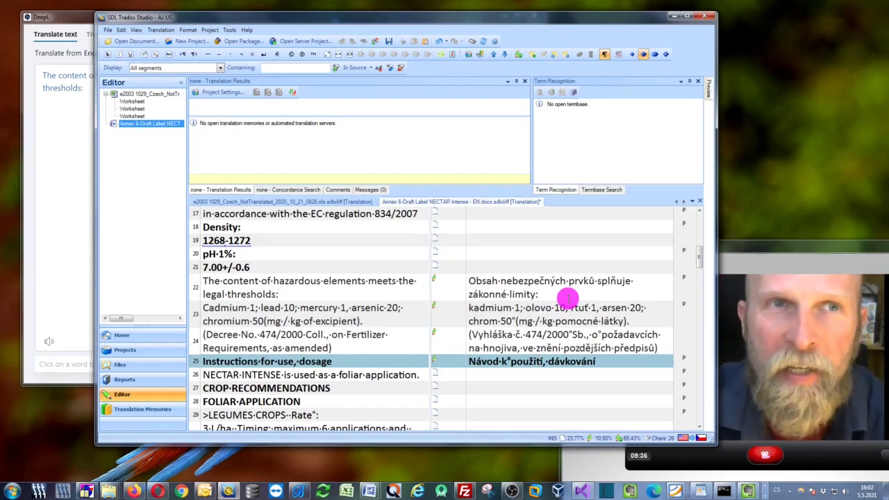
left_click_drag(80, 17, 101, 43)
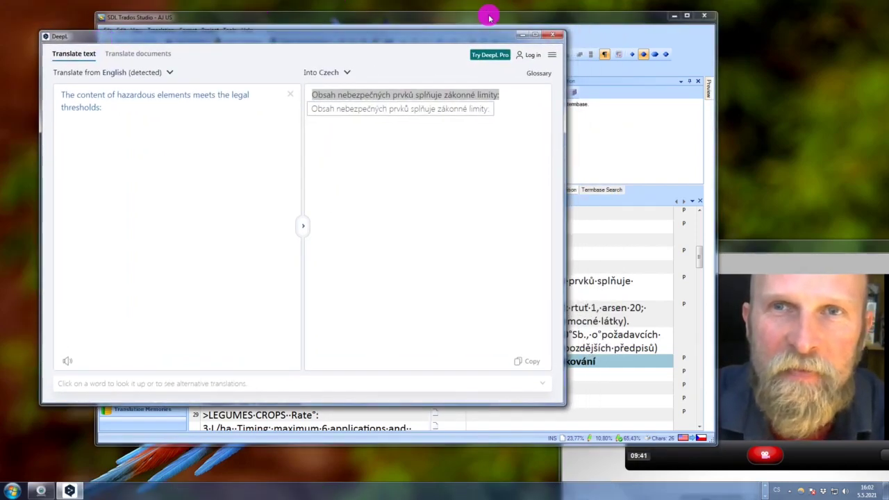
left_click(521, 34)
left_click_drag(472, 20, 519, 23)
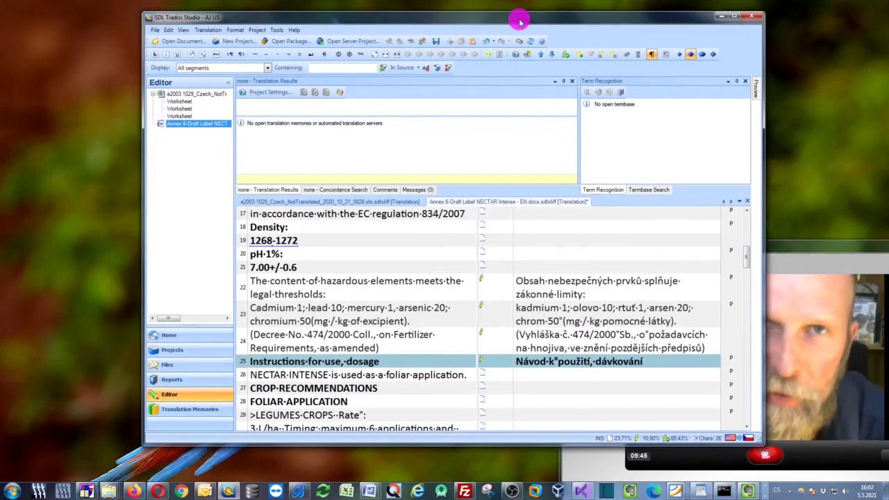